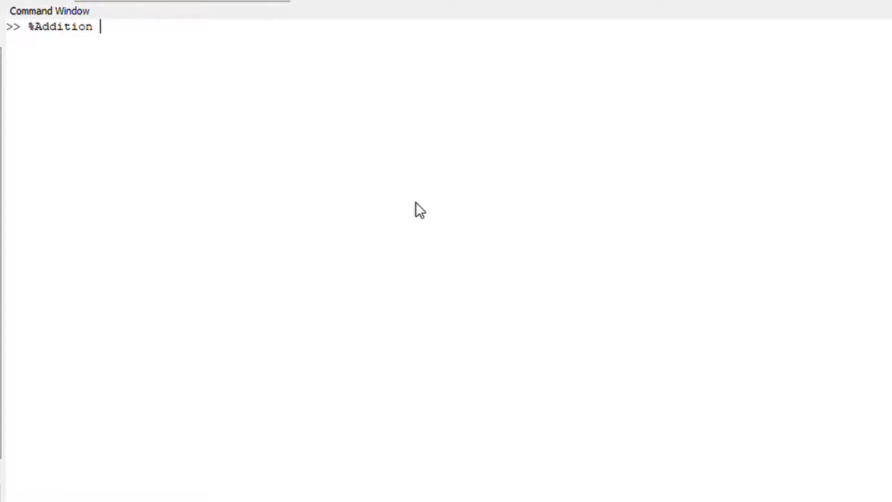
pyautogui.write('+')
pyautogui.write(';')
# - Enter the comment lines '%Addition +;' and '%Subtraction -;' at the prompt
pyautogui.press('Return')
pyautogui.write('%')
pyautogui.write('Subtraction ')
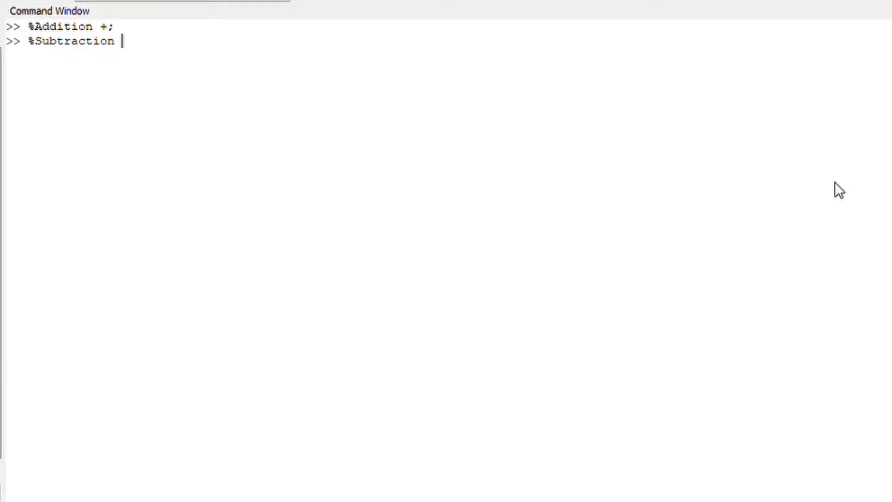
pyautogui.write('-;')
pyautogui.press('Return')
pyautogui.write('%Multiplication ')
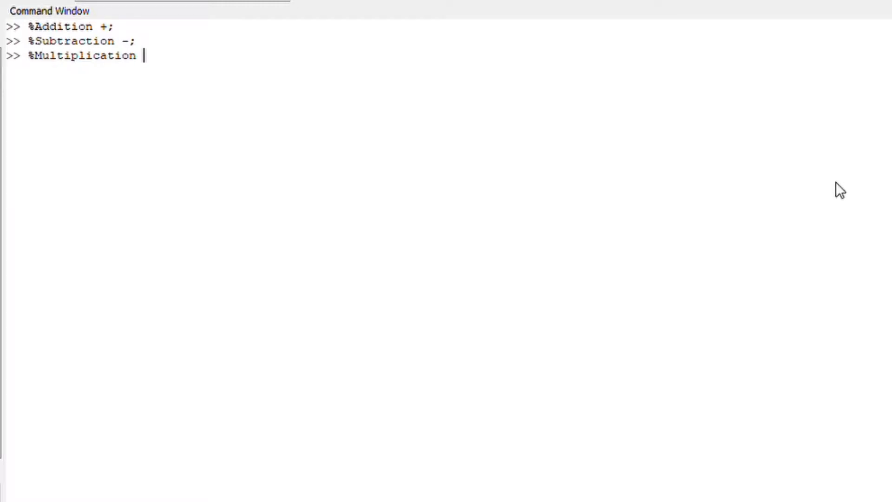
pyautogui.write('*;')
# - Enter the comments '%Multiplication *;', '%Division /;' and '%Exponent ** or ^;'
pyautogui.press('Return')
pyautogui.write('%Division /')
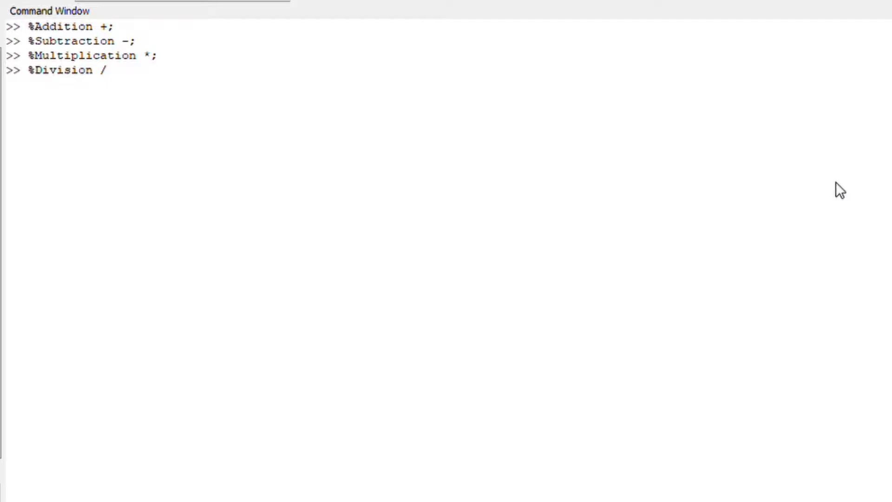
pyautogui.write(';')
pyautogui.press('Return')
pyautogui.write('%E')
pyautogui.write('xponent ')
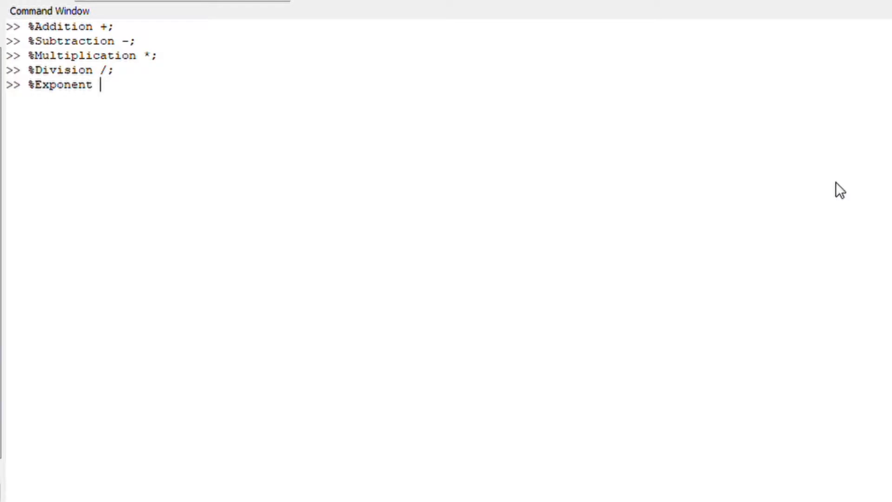
pyautogui.write('**')
pyautogui.write(' or ')
pyautogui.write('^;')
pyautogui.press('Return')
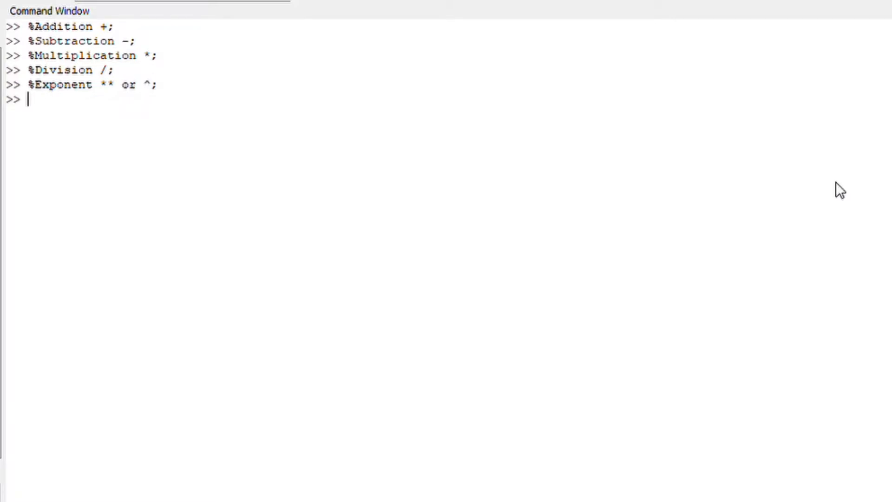
pyautogui.write('%Element by element ')
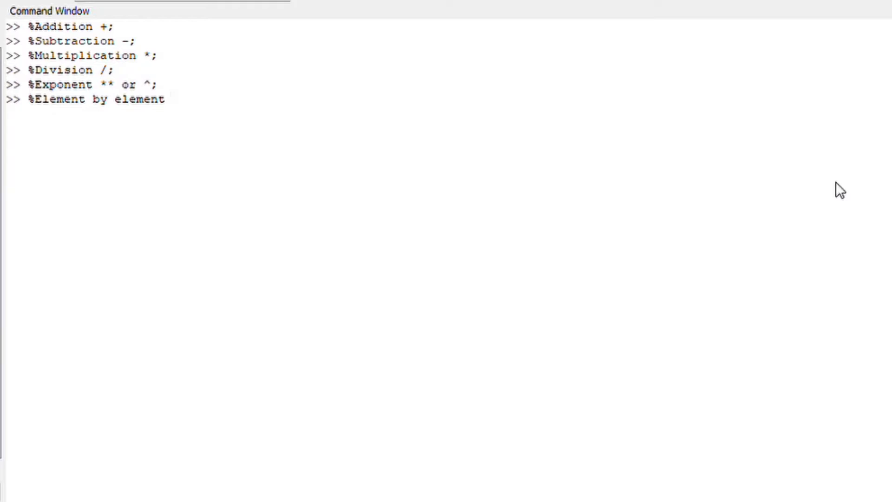
pyautogui.write('.+')
pyautogui.write(' or ')
pyautogui.write('.- ')
pyautogui.write('or ./ or ')
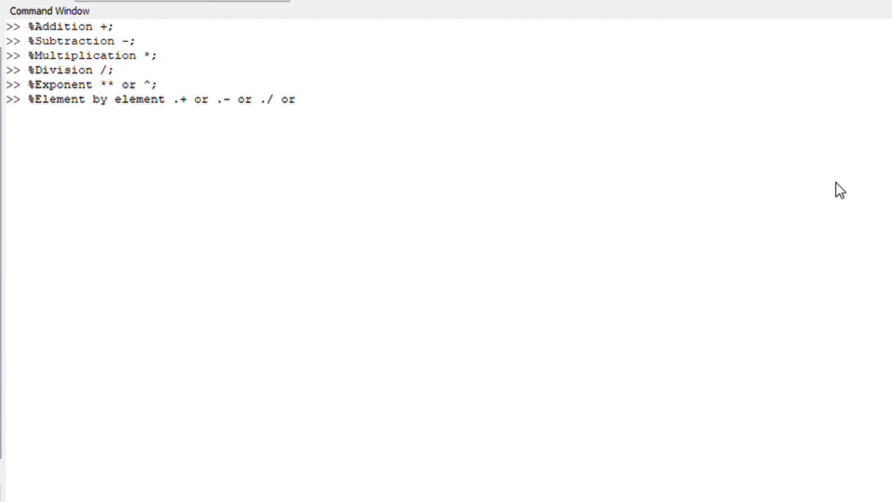
pyautogui.write('.')
pyautogui.write('^')
pyautogui.write(';')
# - Enter the comment '%Element by element .+ or .- or ./ or .^;'
pyautogui.press('Return')
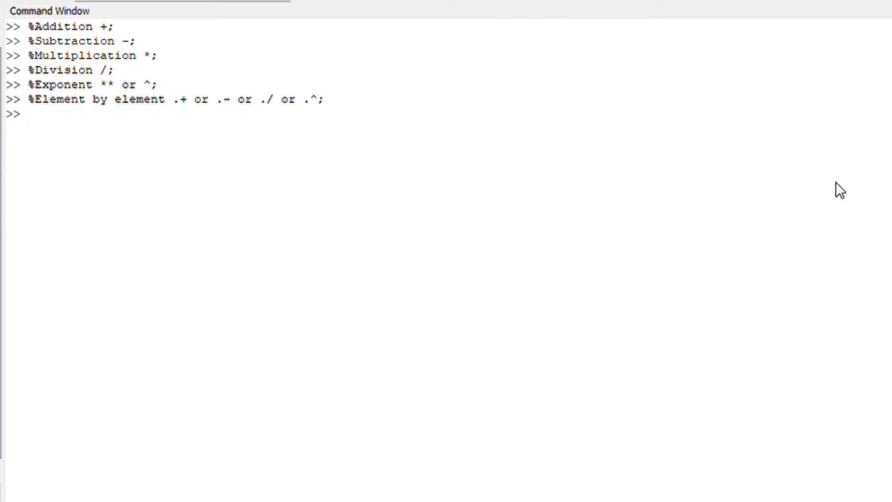